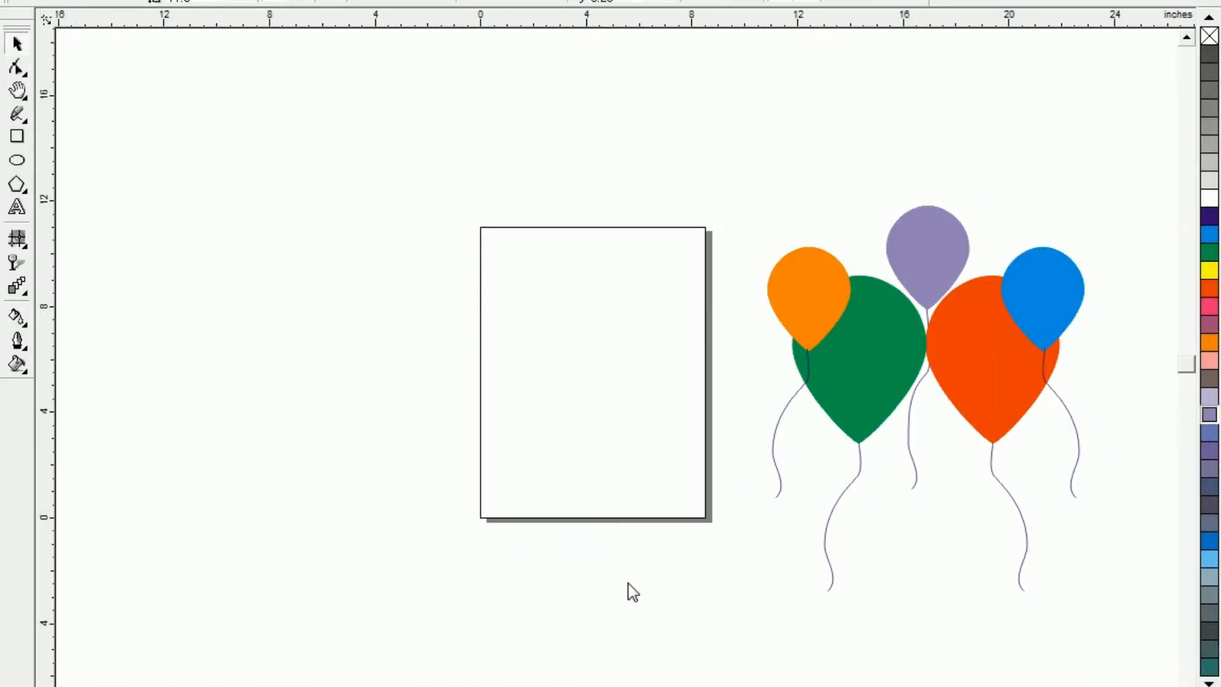
- Draw an upright ellipse about 3.2 inches wide and 4.8 inches tall in the upper middle of the page
{"action": "key", "text": "F7"}
{"action": "key", "text": "shift+F4"}
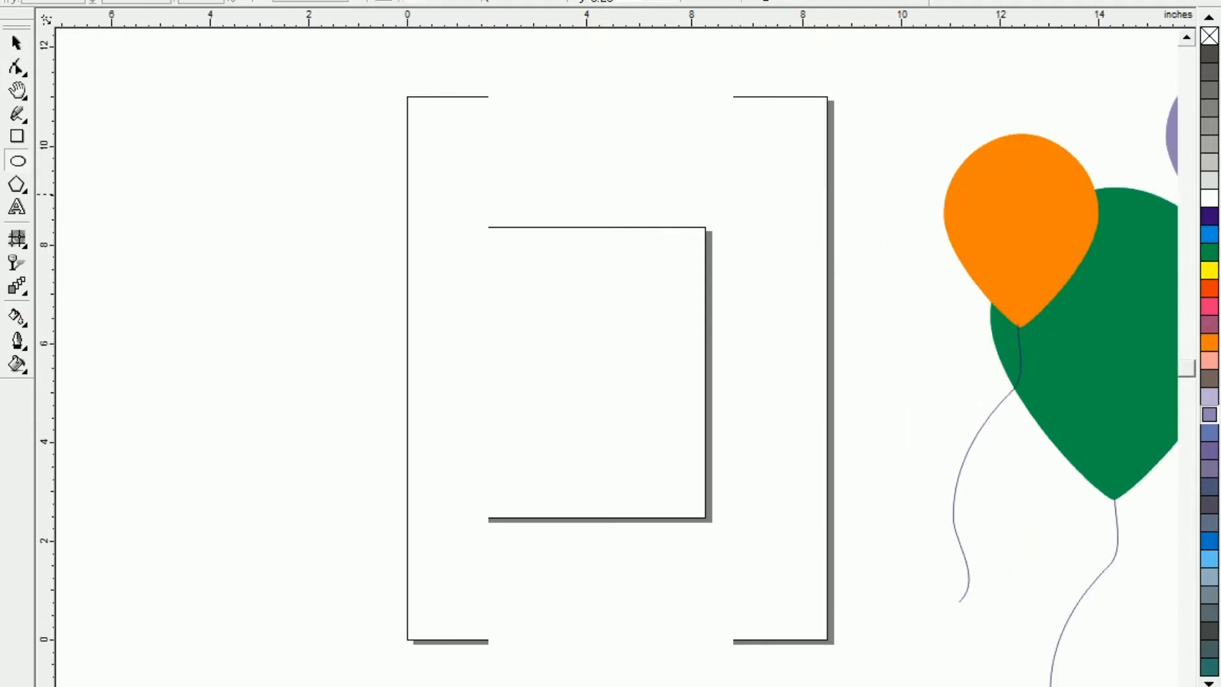
{"action": "left_click_drag", "start_coordinate": [521, 194], "coordinate": [678, 431]}
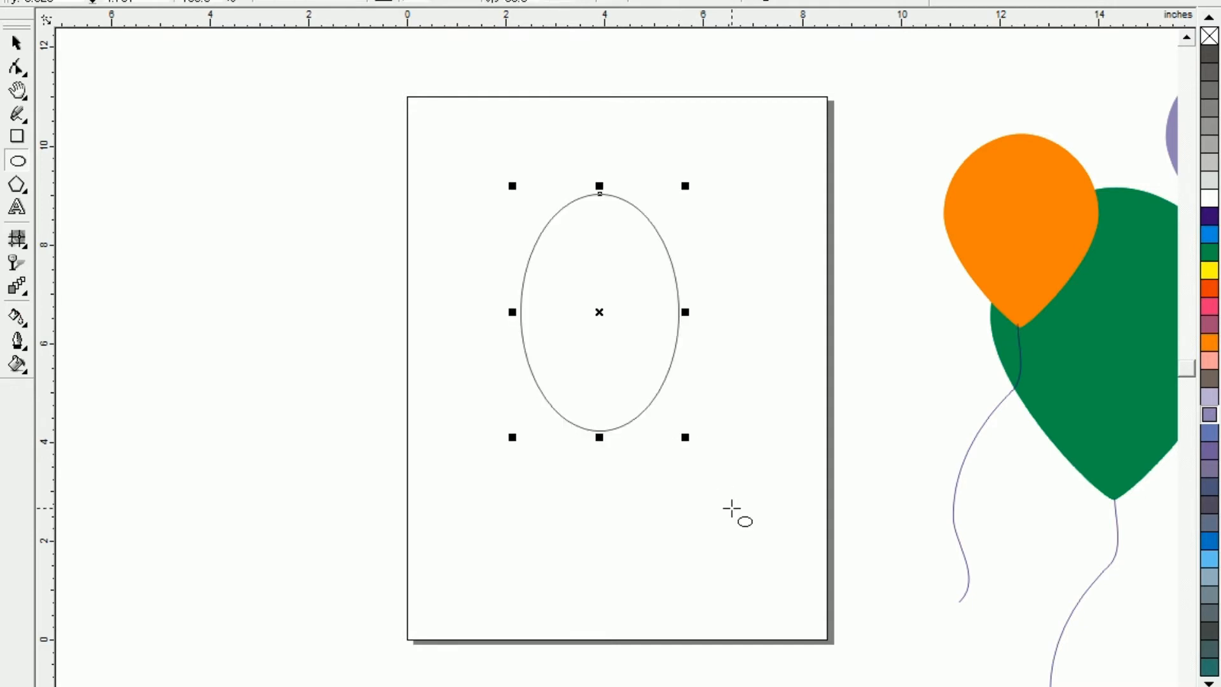
{"action": "key", "text": "shift+F2"}
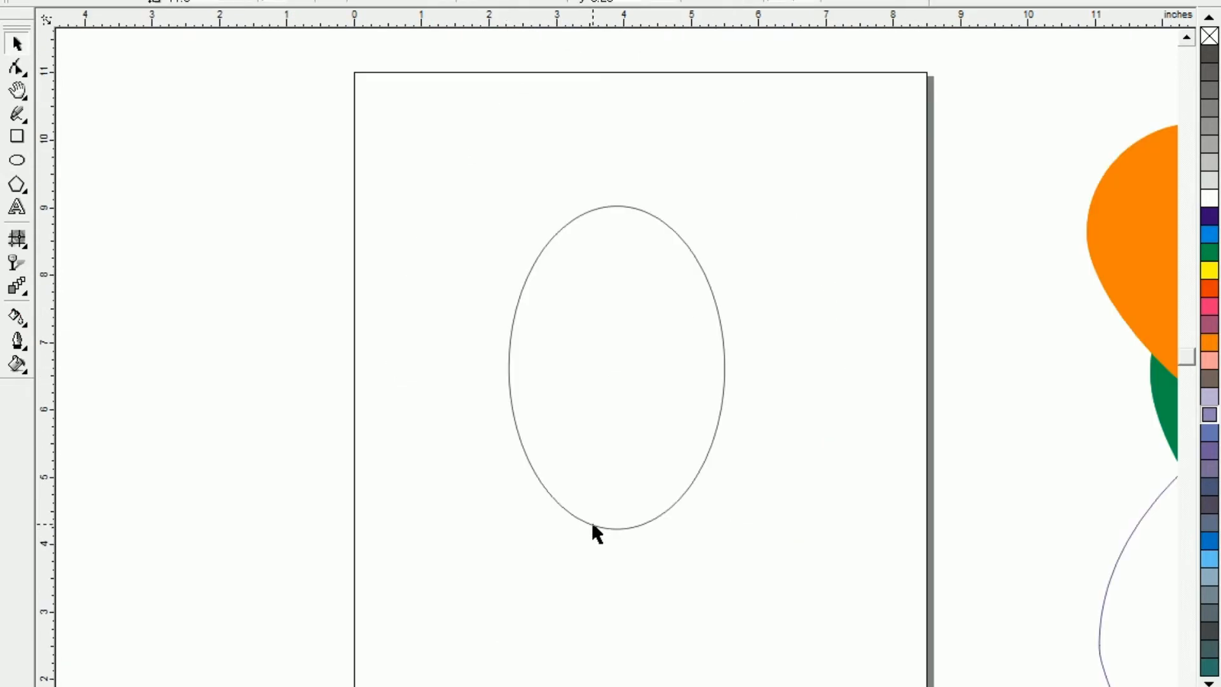
- Pull the curve handles at the ellipse's bottom node inward to form a pointed tip with the Shape tool
{"action": "left_click", "coordinate": [592, 524]}
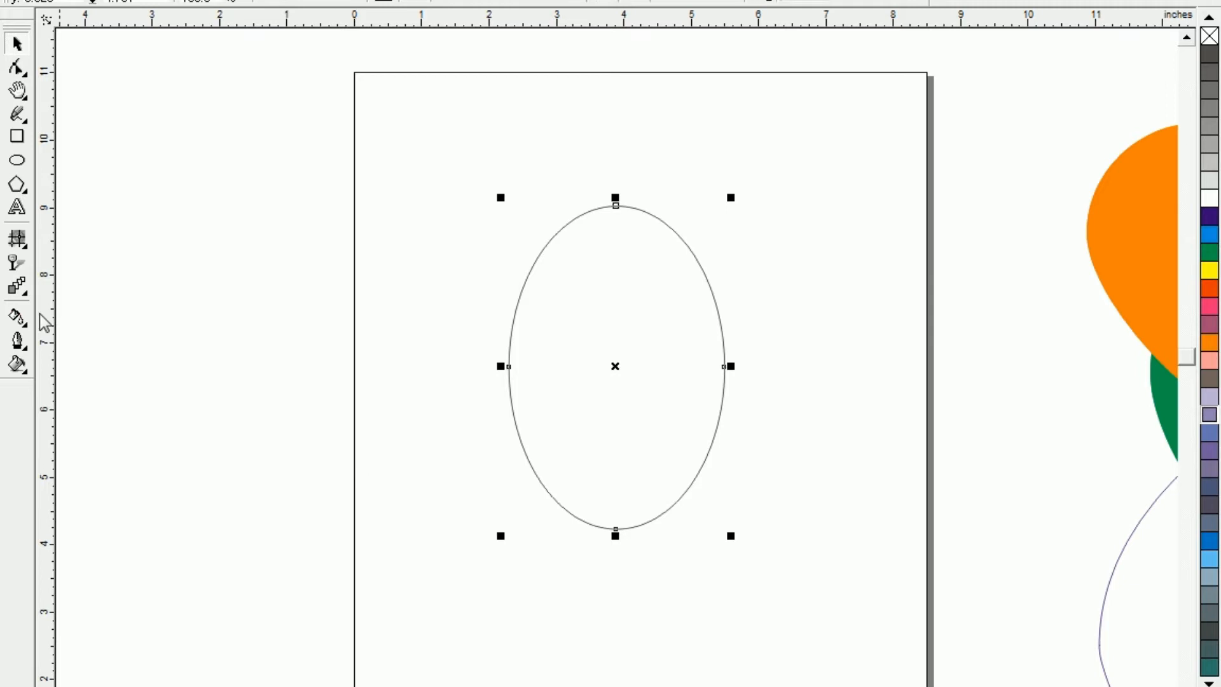
{"action": "left_click", "coordinate": [23, 72]}
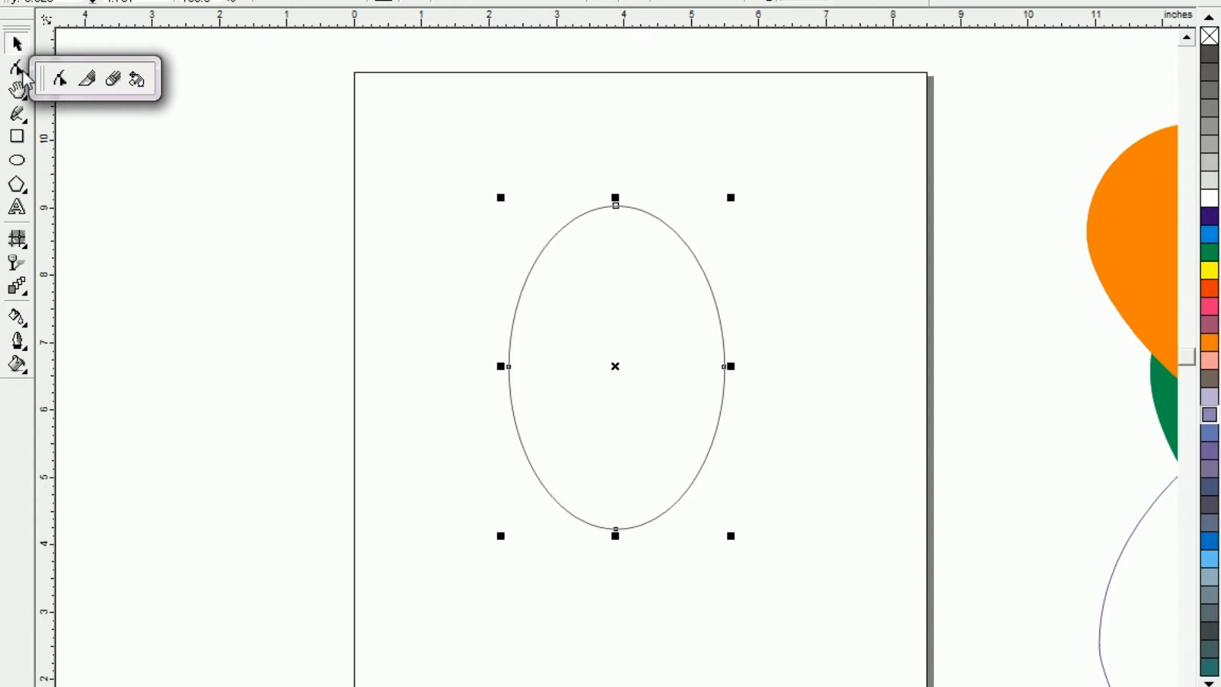
{"action": "left_click", "coordinate": [60, 79]}
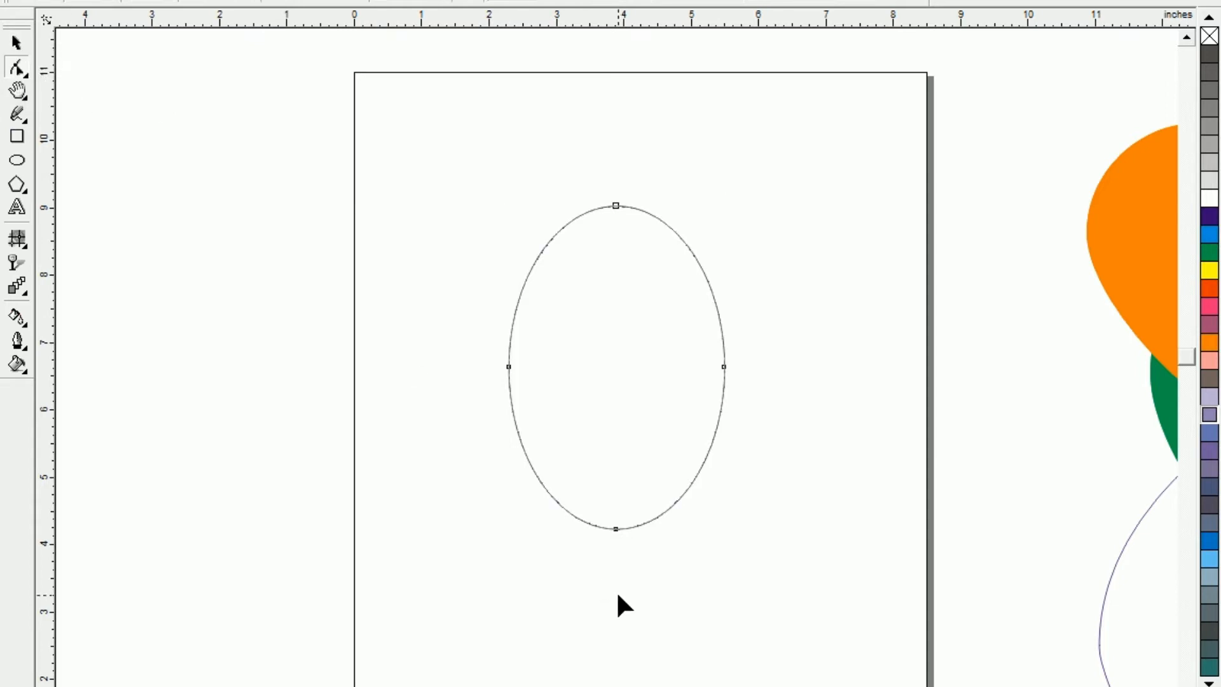
{"action": "left_click", "coordinate": [614, 528]}
{"action": "left_click_drag", "start_coordinate": [674, 529], "coordinate": [622, 530]}
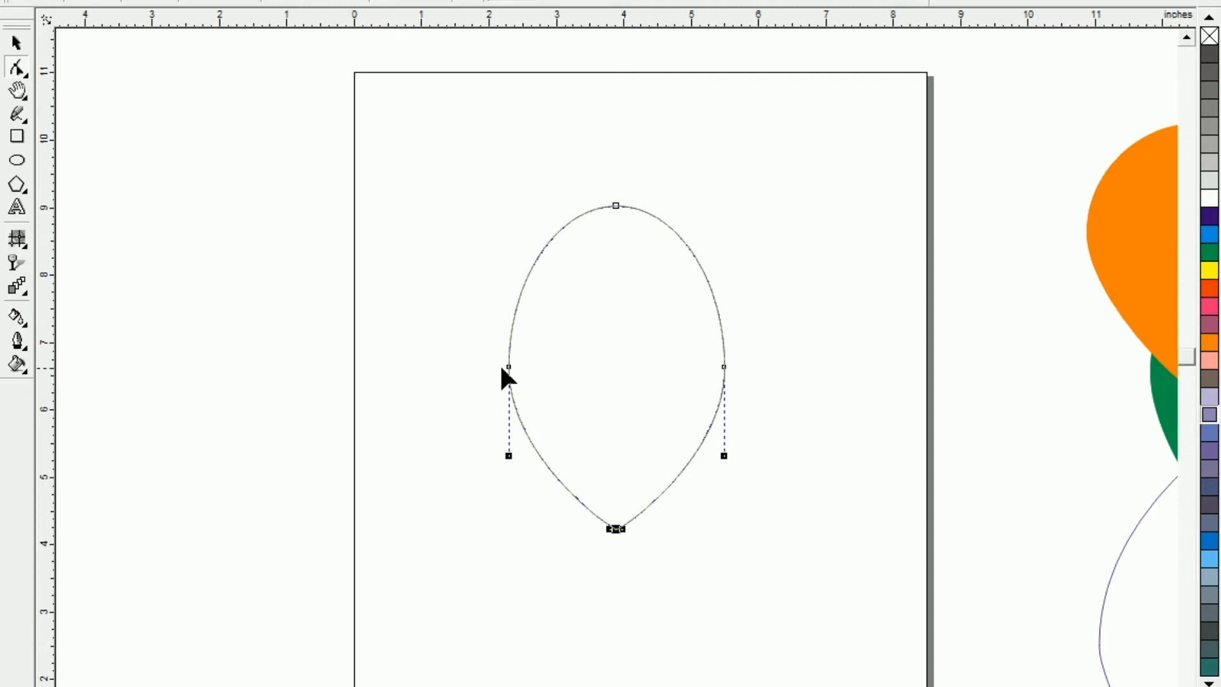
- Move the shape's two side nodes outward to about 4 inches apart and lower the bottom tip slightly
{"action": "left_click_drag", "start_coordinate": [508, 367], "coordinate": [484, 367]}
{"action": "left_click_drag", "start_coordinate": [724, 367], "coordinate": [751, 369]}
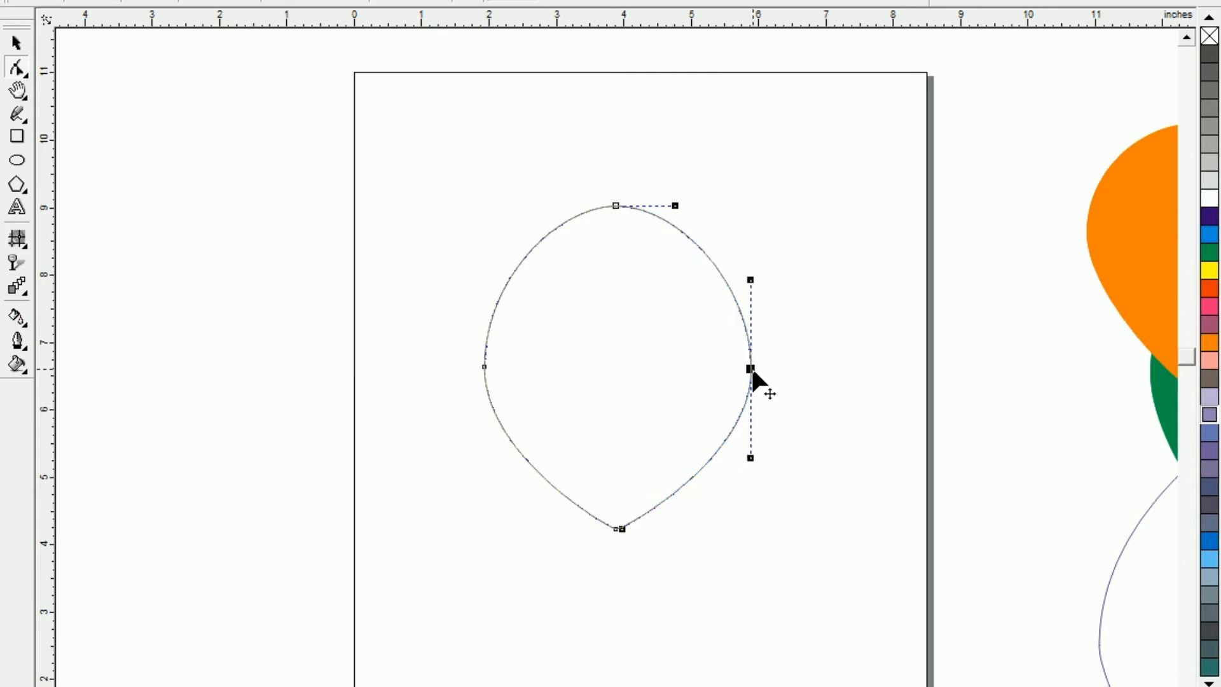
{"action": "left_click", "coordinate": [600, 556]}
{"action": "left_click_drag", "start_coordinate": [615, 528], "coordinate": [616, 542]}
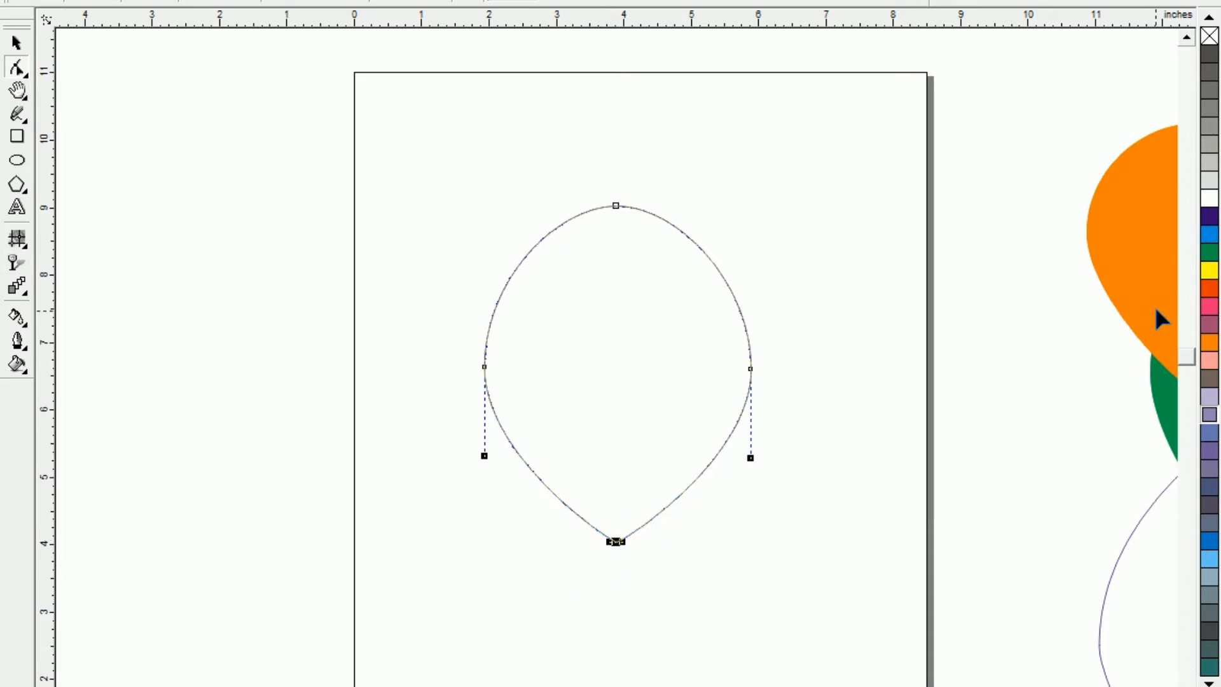
- Fill the balloon shape with orange-red and bring its top edge down to a height of about 4.75 inches
{"action": "left_click", "coordinate": [1208, 292]}
{"action": "left_click", "coordinate": [731, 588]}
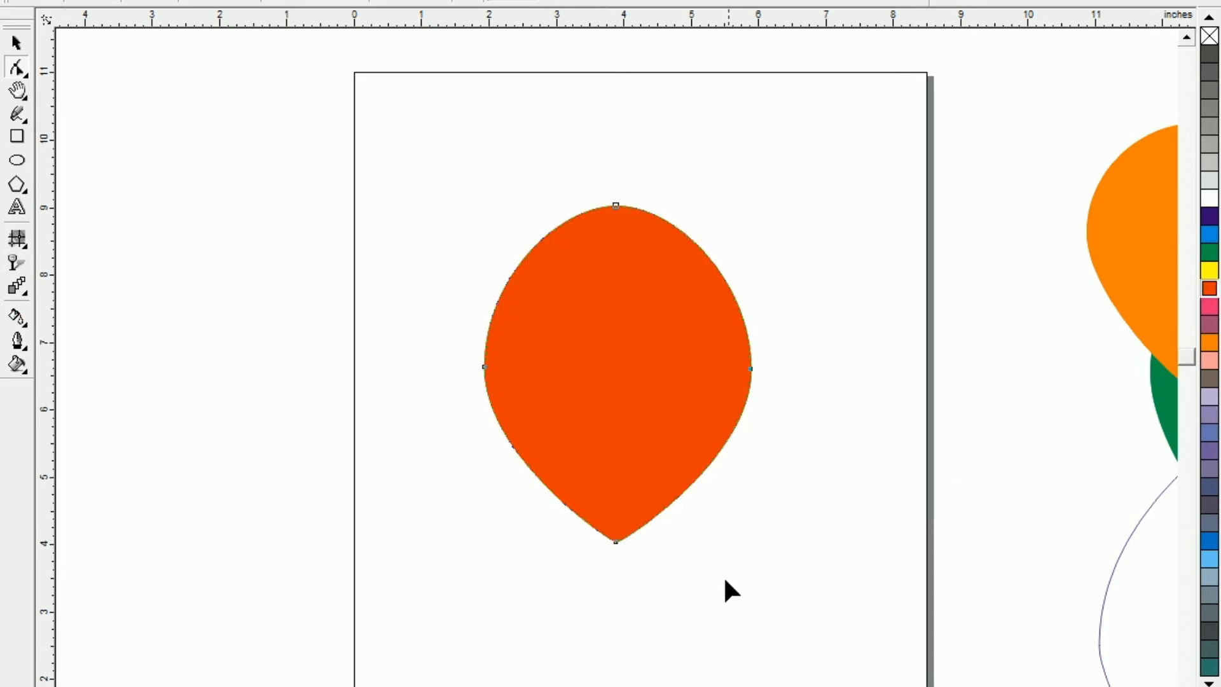
{"action": "left_click", "coordinate": [16, 43]}
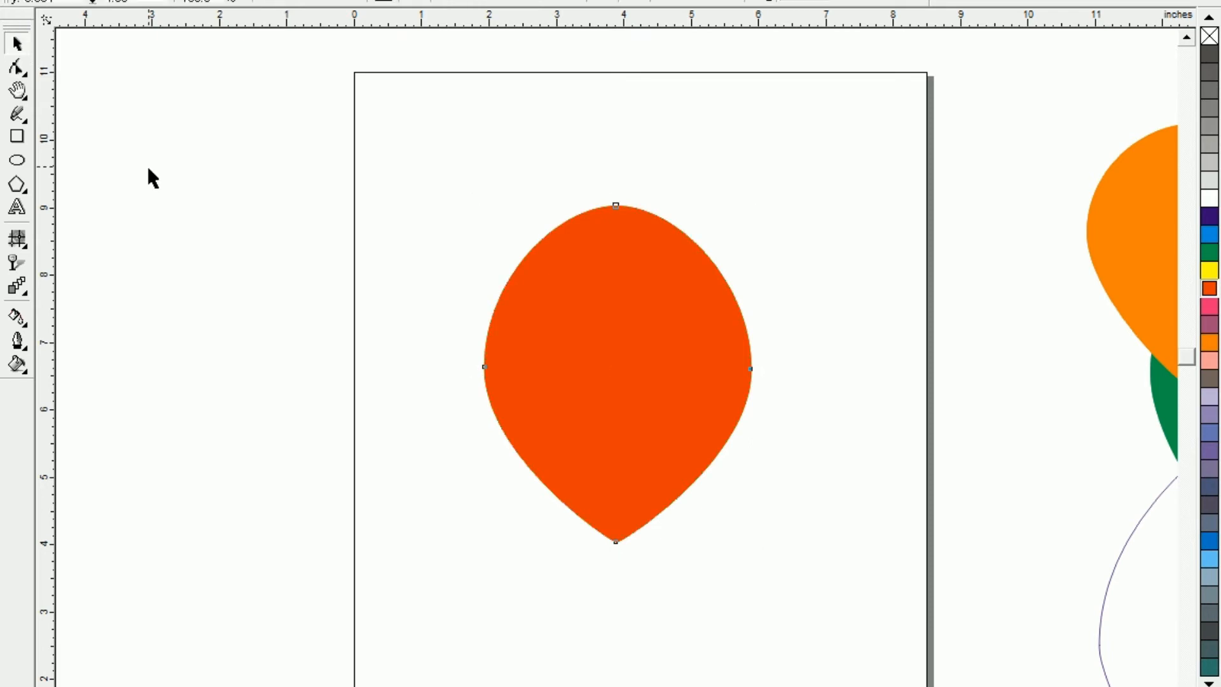
{"action": "left_click", "coordinate": [315, 536]}
{"action": "left_click", "coordinate": [606, 237]}
{"action": "left_click_drag", "start_coordinate": [617, 205], "coordinate": [616, 222]}
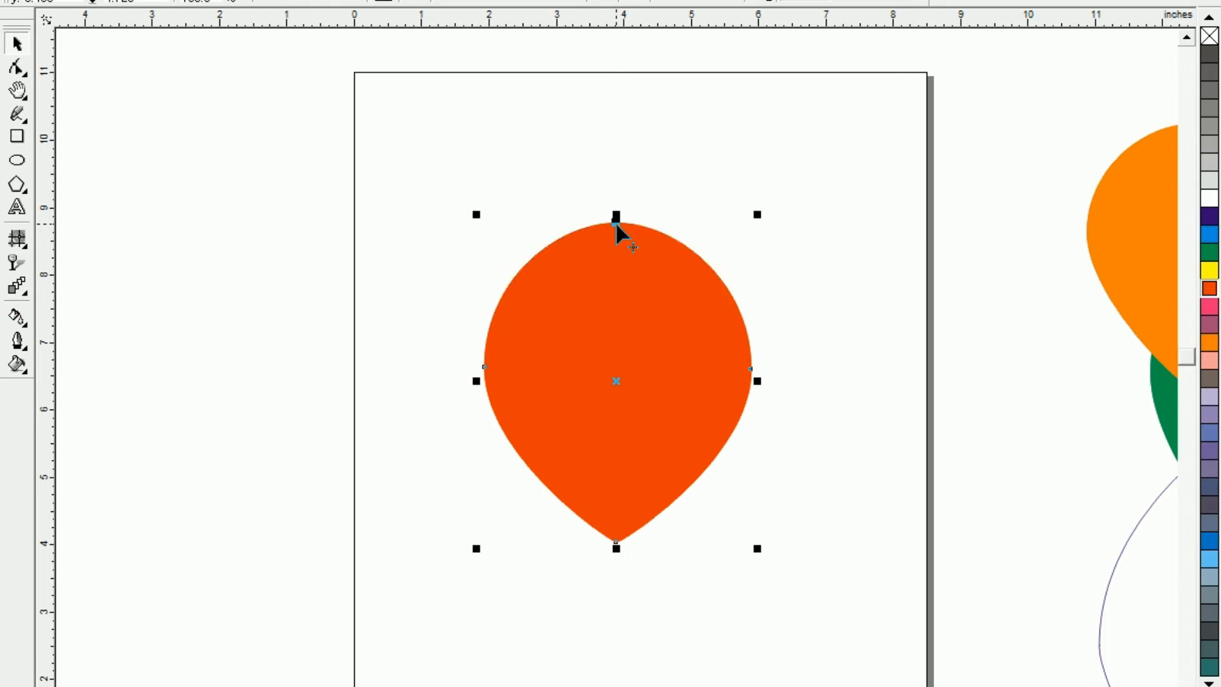
{"action": "left_click", "coordinate": [369, 434]}
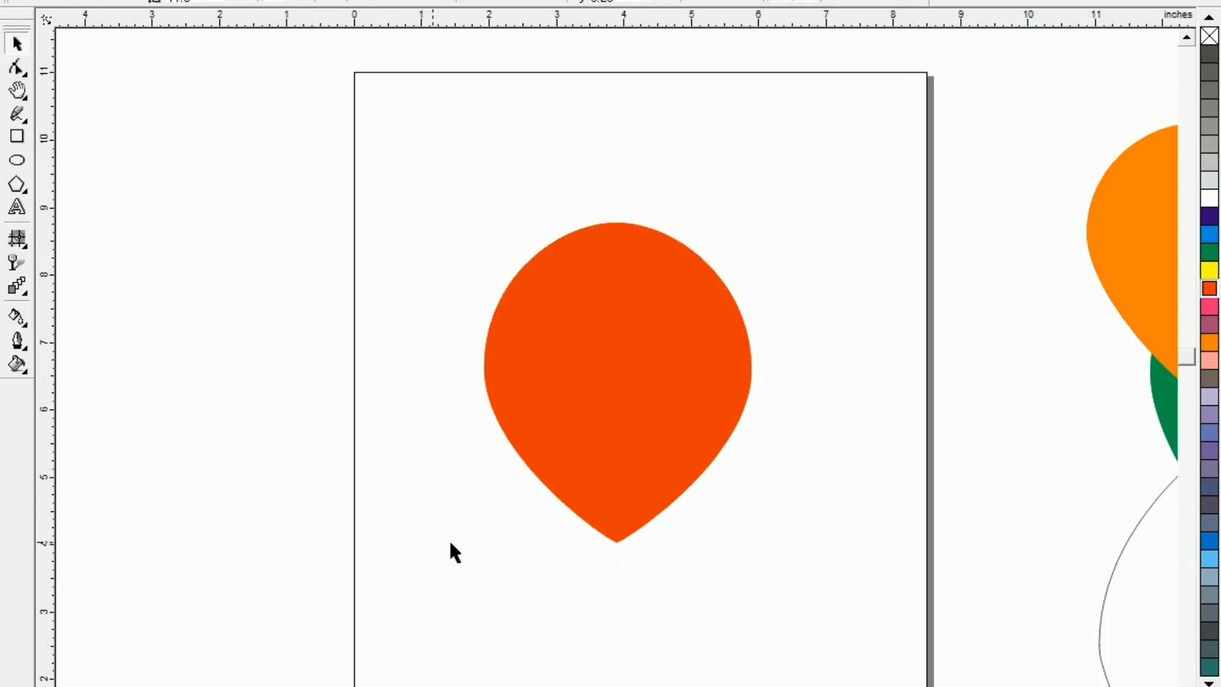
- Move the balloon to the page's upper left area and scale it proportionally about its centre to about 3.3 inches wide
{"action": "left_click", "coordinate": [586, 428]}
{"action": "left_click_drag", "start_coordinate": [568, 487], "coordinate": [447, 388]}
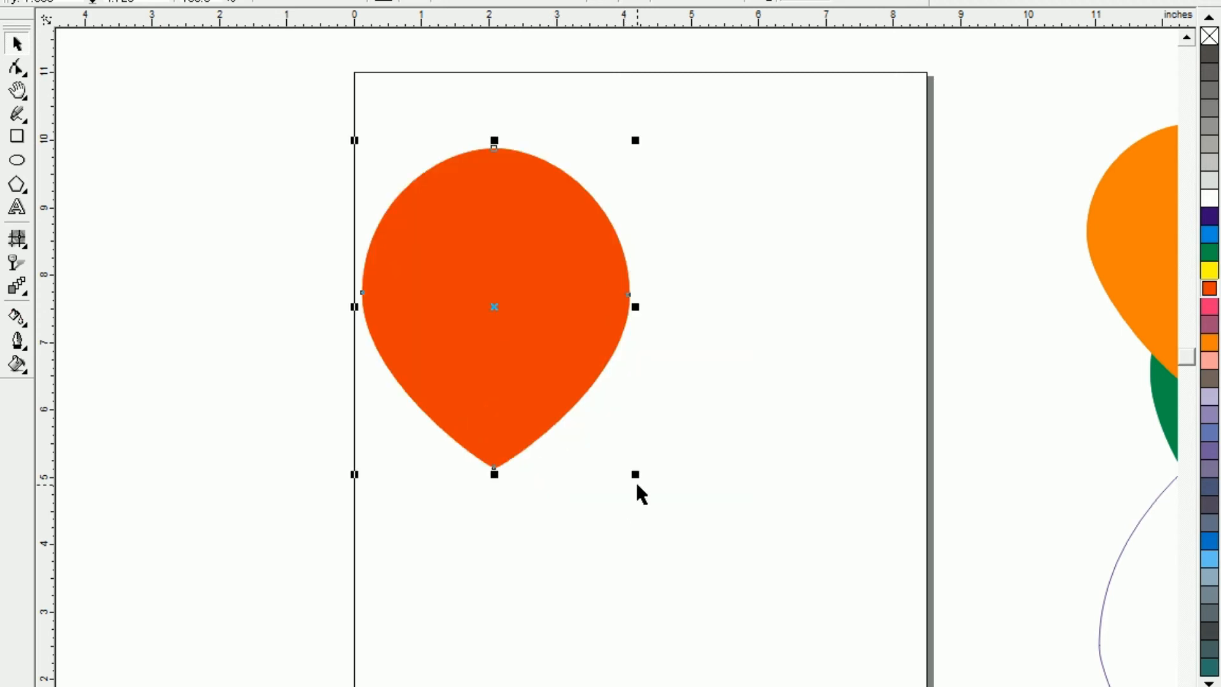
{"action": "left_click_drag", "start_coordinate": [635, 476], "coordinate": [614, 454]}
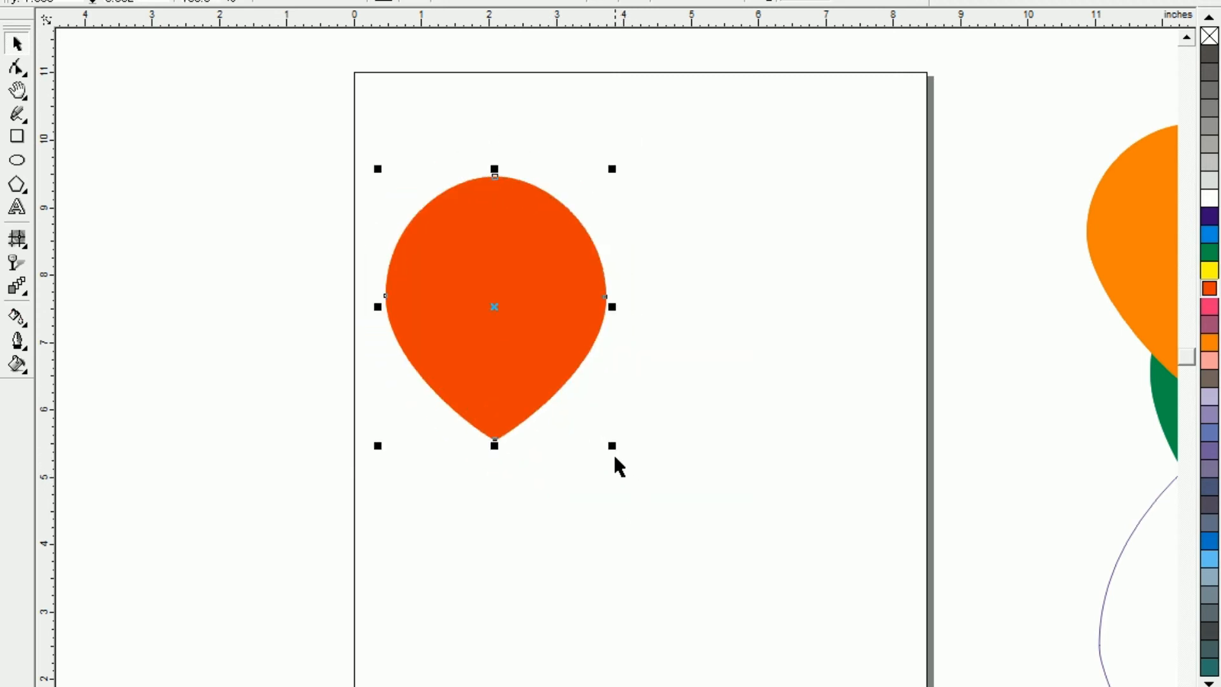
{"action": "left_click", "coordinate": [613, 456]}
- Duplicate the balloon to its right, fill the copy with orange, and scale it down to about 2.2 inches wide
{"action": "left_click_drag", "start_coordinate": [492, 380], "coordinate": [654, 352]}
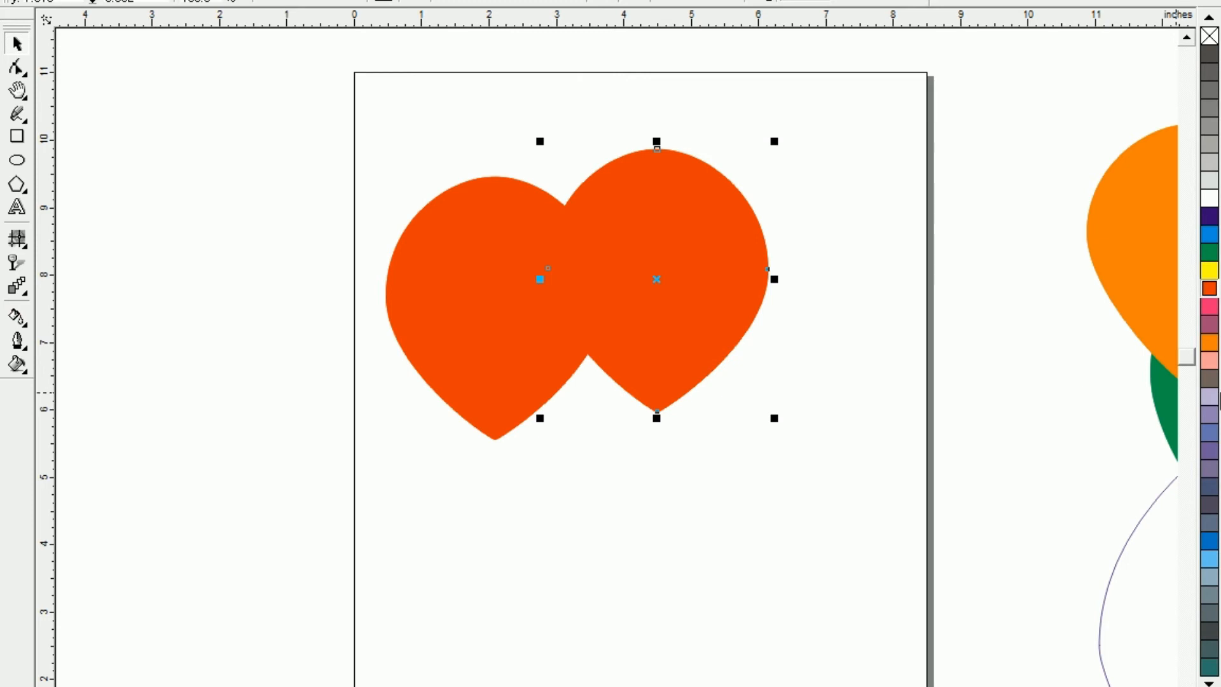
{"action": "left_click", "coordinate": [1210, 344]}
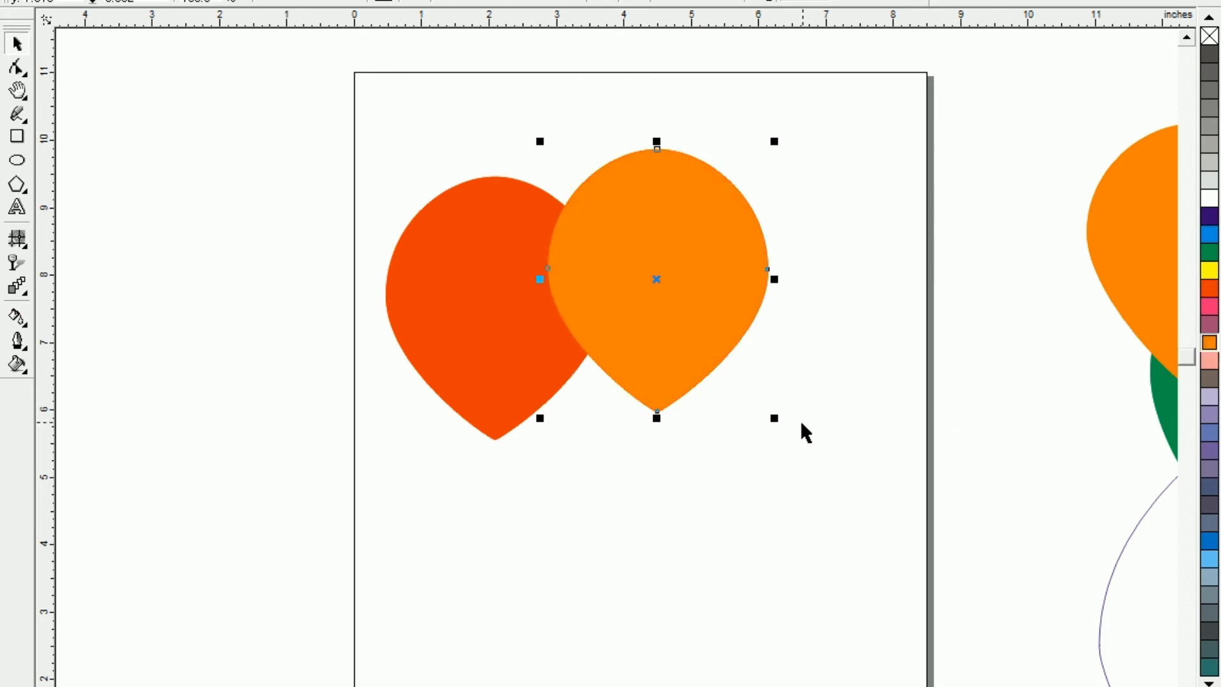
{"action": "left_click_drag", "start_coordinate": [774, 418], "coordinate": [704, 335]}
{"action": "mouse_move", "coordinate": [635, 267]}
{"action": "left_mouse_down"}
{"action": "mouse_move", "coordinate": [640, 288]}
{"action": "mouse_move", "coordinate": [697, 264]}
{"action": "mouse_move", "coordinate": [651, 269]}
{"action": "left_mouse_up"}
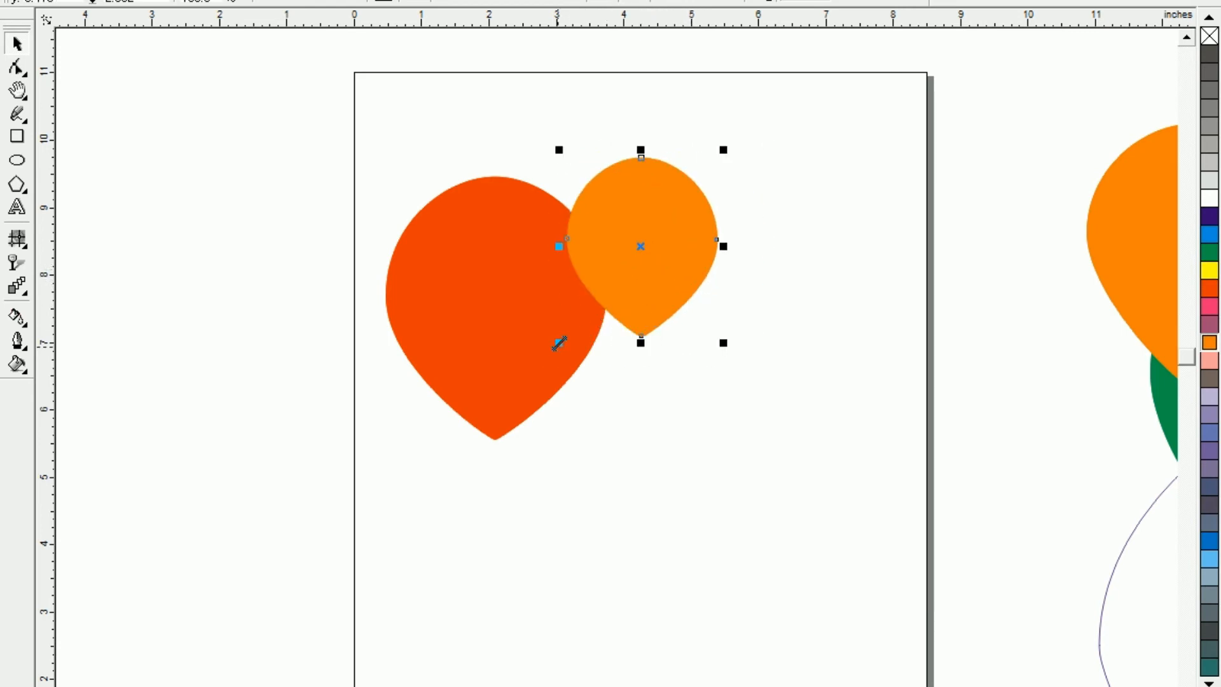
- Duplicate the large orange-red balloon to the right of the orange one and fill the copy with green
{"action": "left_click_drag", "start_coordinate": [513, 364], "coordinate": [799, 350]}
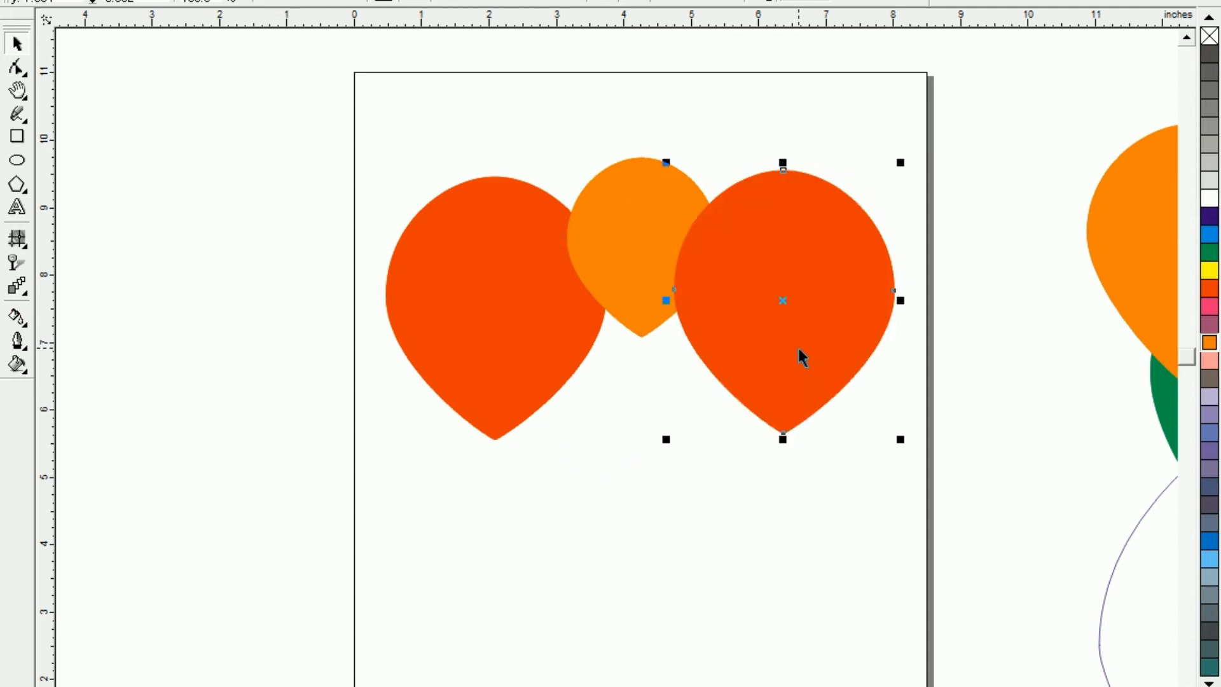
{"action": "left_click", "coordinate": [1209, 253]}
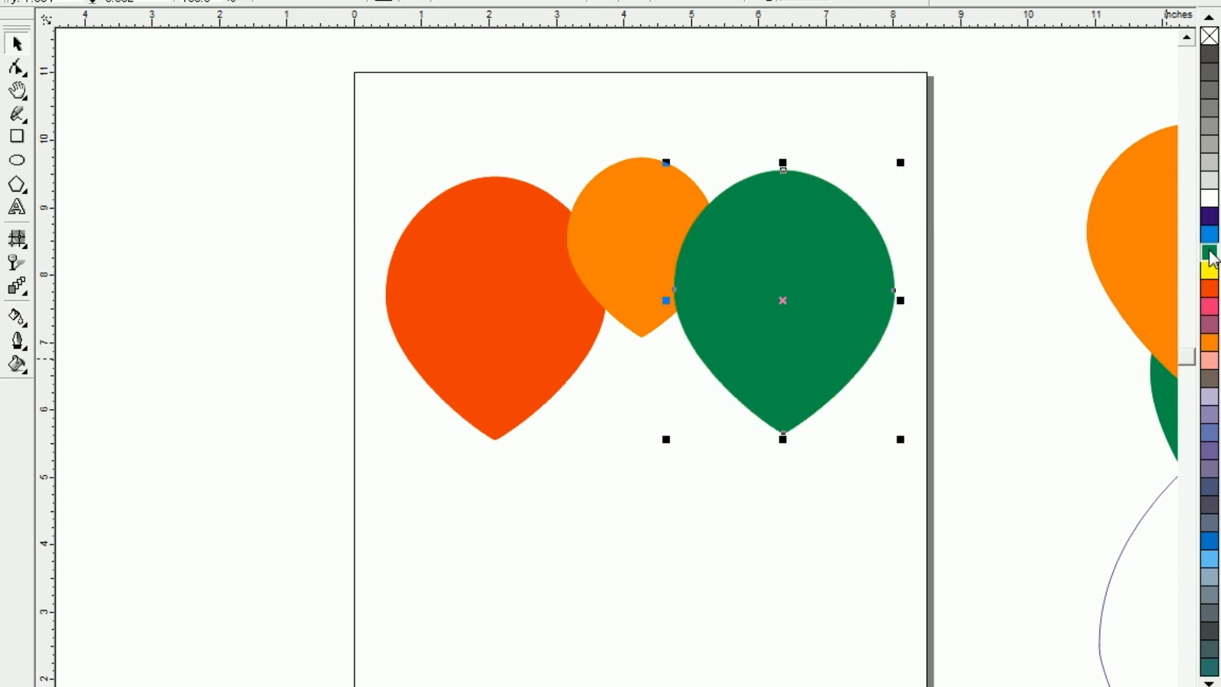
{"action": "left_click", "coordinate": [745, 553]}
- Duplicate the small orange balloon over the green balloon's right side and fill the copy with light pink
{"action": "left_click", "coordinate": [611, 295]}
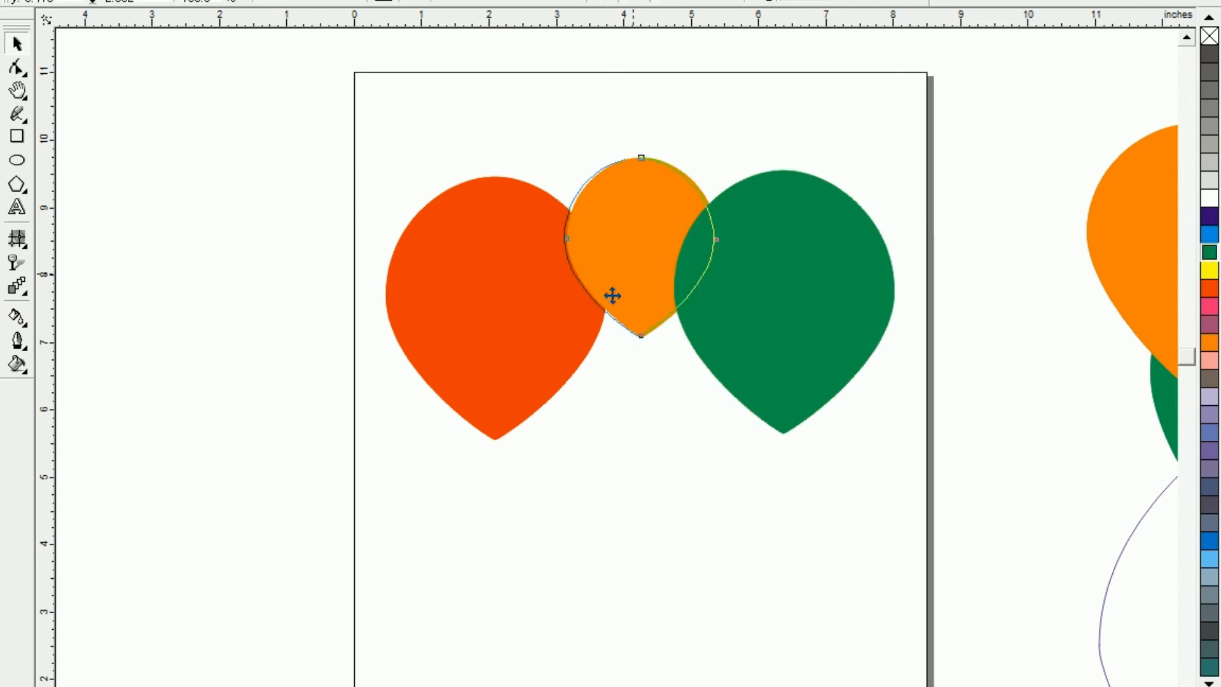
{"action": "left_click_drag", "start_coordinate": [634, 274], "coordinate": [877, 278]}
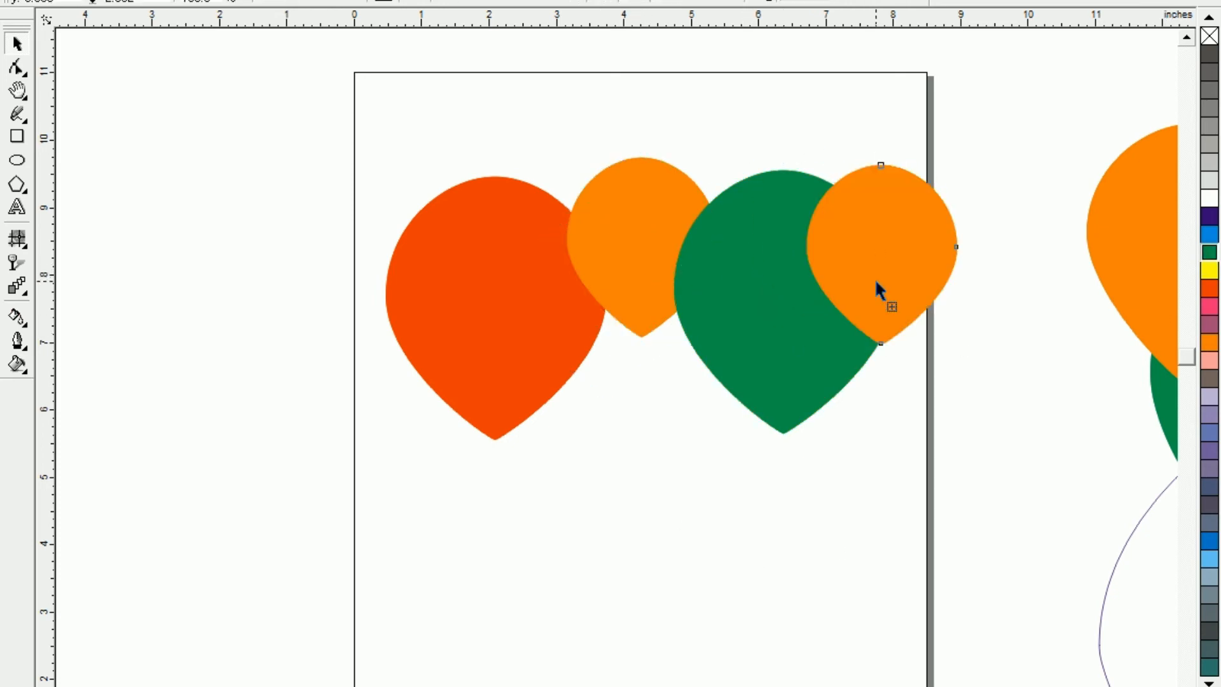
{"action": "left_click", "coordinate": [1208, 362]}
- Move the orange, green and pink balloons left into an overlapping cluster beside the orange-red balloon
{"action": "left_click_drag", "start_coordinate": [623, 267], "coordinate": [526, 239]}
{"action": "left_click_drag", "start_coordinate": [795, 292], "coordinate": [676, 267]}
{"action": "left_click_drag", "start_coordinate": [829, 264], "coordinate": [708, 269]}
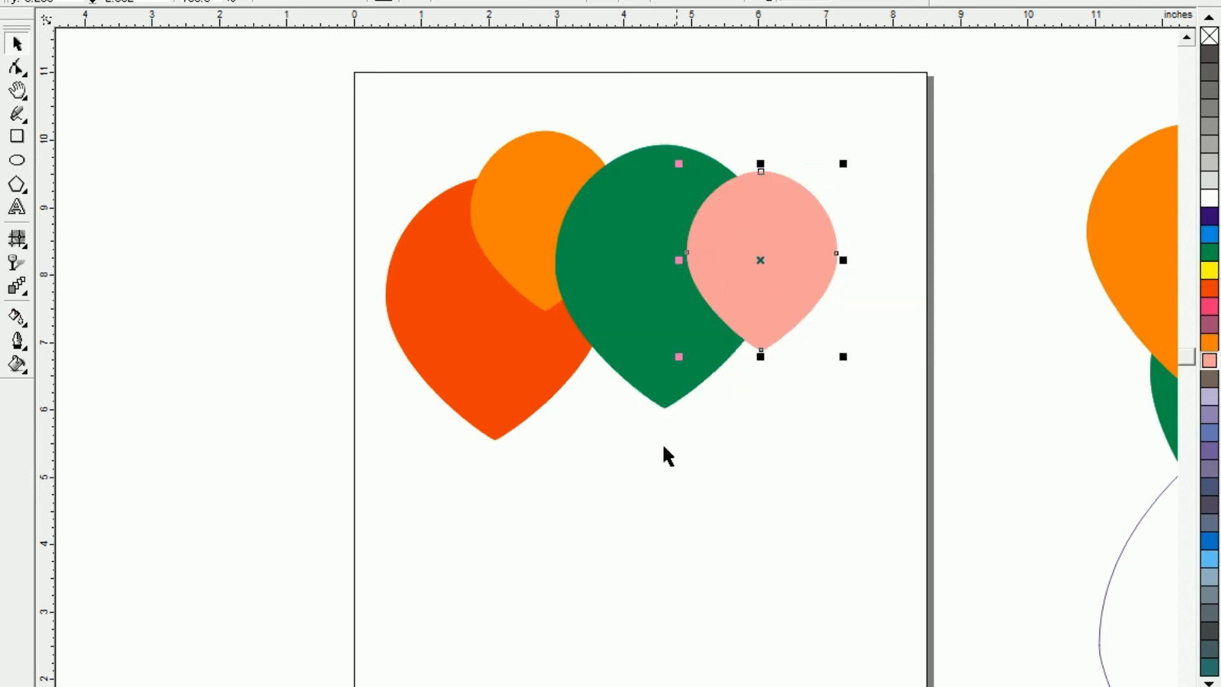
- Draw a wavy freehand string about 5 inches long hanging down from the orange balloon's tip
{"action": "left_click", "coordinate": [20, 116]}
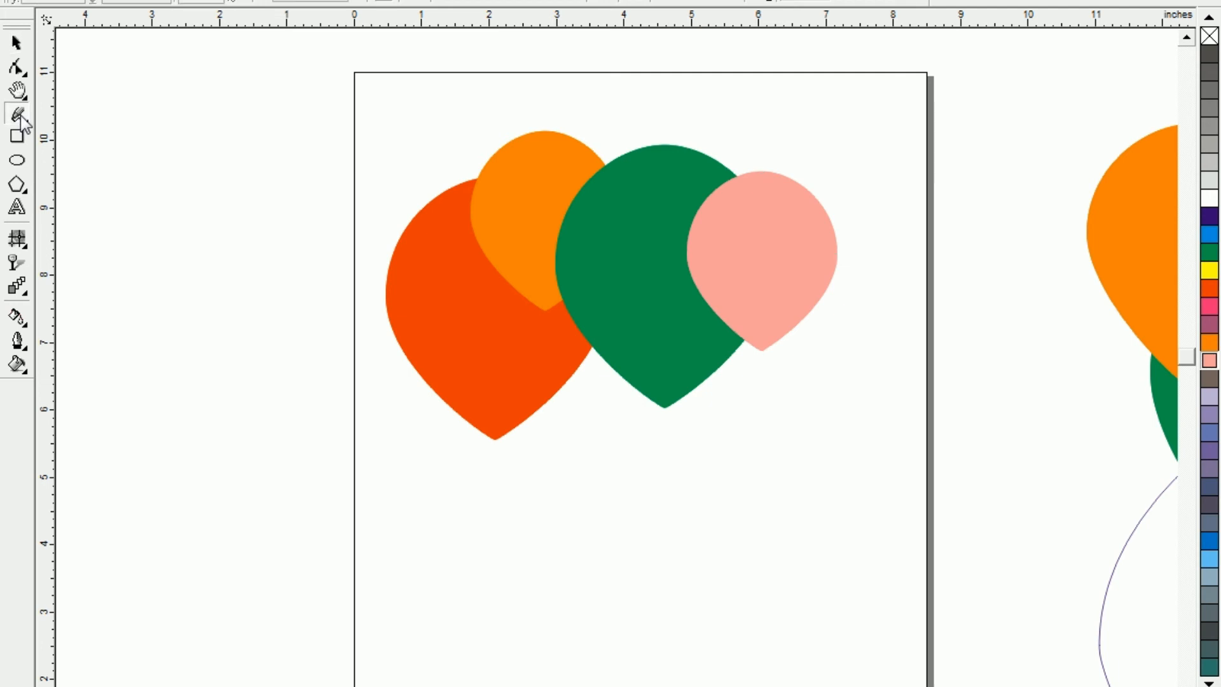
{"action": "mouse_move", "coordinate": [546, 308]}
{"action": "left_mouse_down"}
{"action": "mouse_move", "coordinate": [590, 493]}
{"action": "mouse_move", "coordinate": [576, 644]}
{"action": "left_mouse_up"}
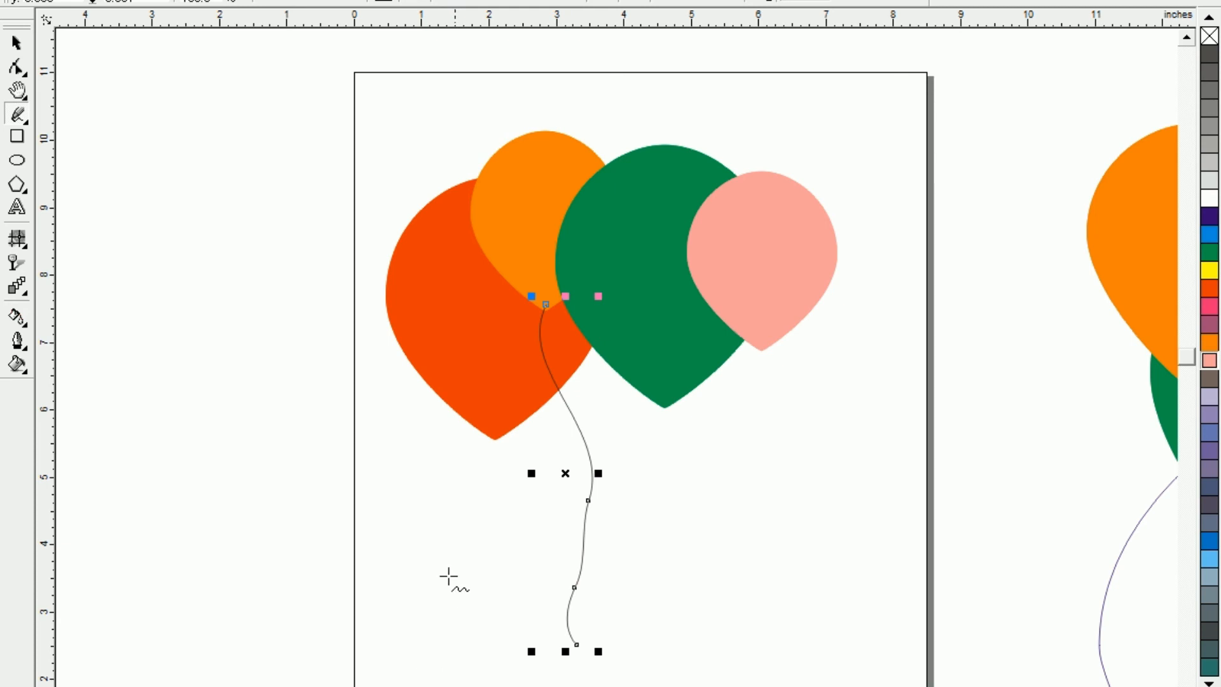
{"action": "left_click", "coordinate": [16, 42]}
{"action": "left_click", "coordinate": [405, 468]}
- Duplicate the string onto the tips of the pink, green and orange-red balloons
{"action": "left_click_drag", "start_coordinate": [590, 489], "coordinate": [811, 507]}
{"action": "left_click", "coordinate": [363, 517]}
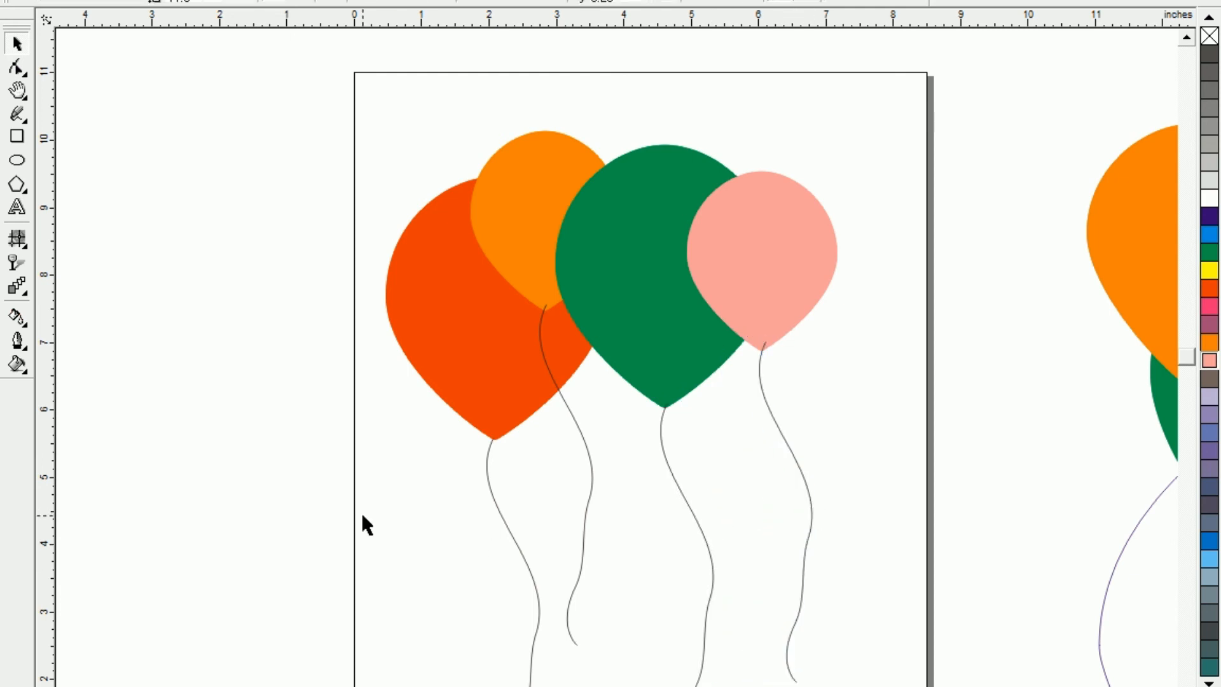
{"action": "key", "text": "F3"}
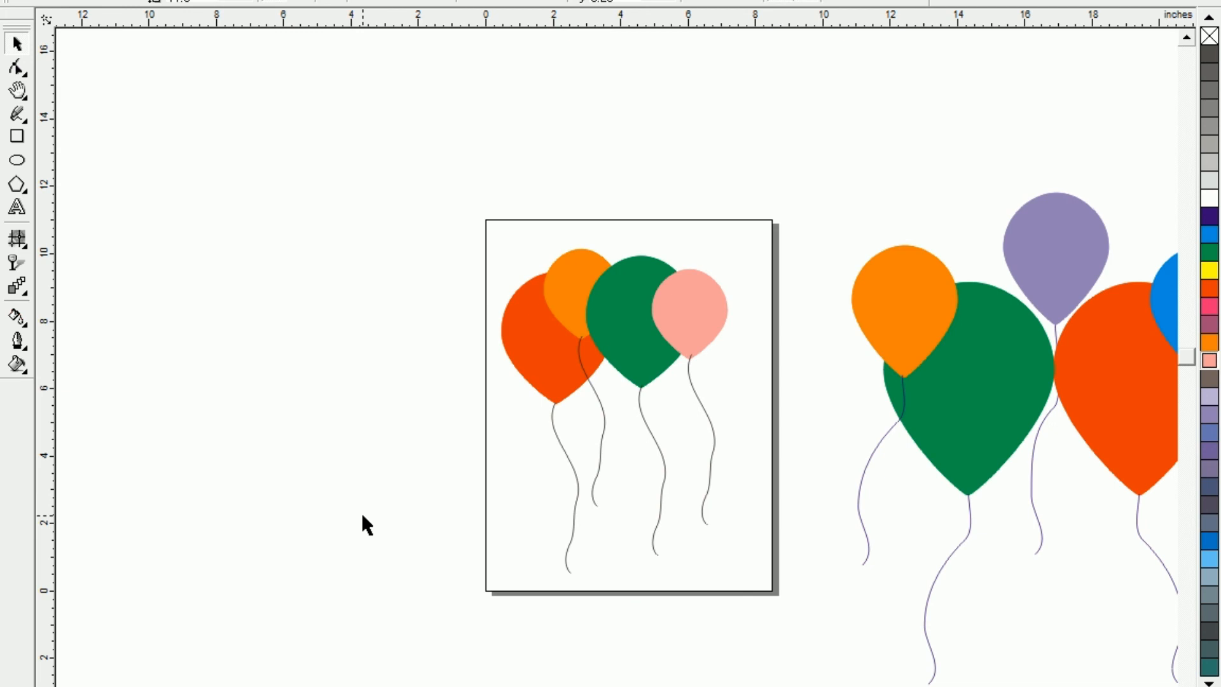